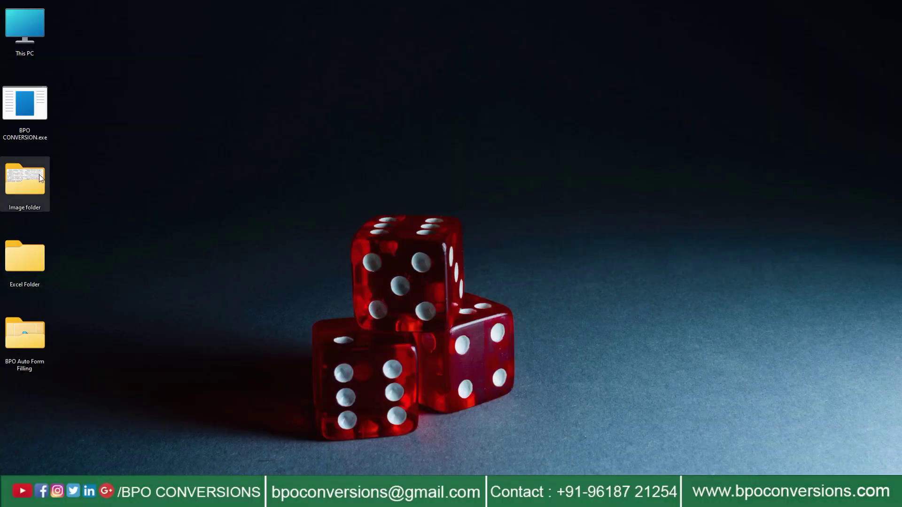
Step: Open the Image folder and preview the first scanned image in Paint
right_click(39, 174)
click(71, 208)
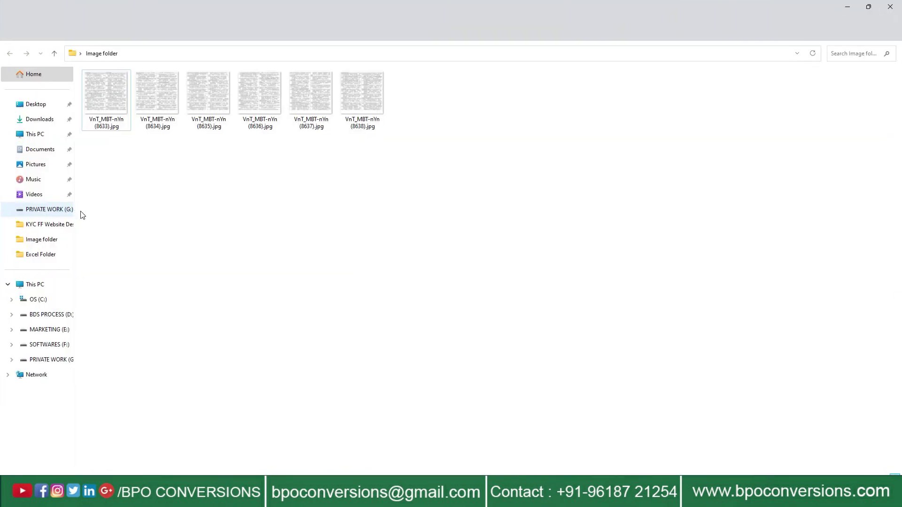
right_click(96, 99)
mouse_move(178, 145)
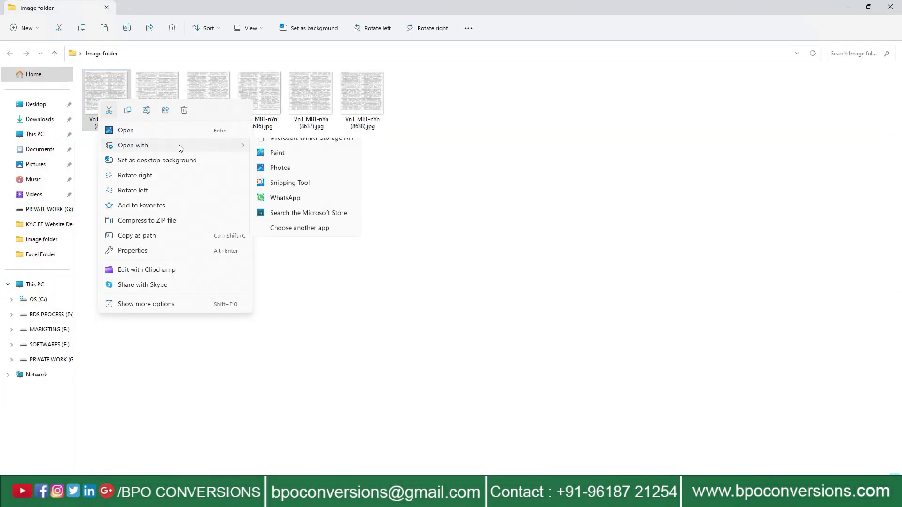
click(294, 161)
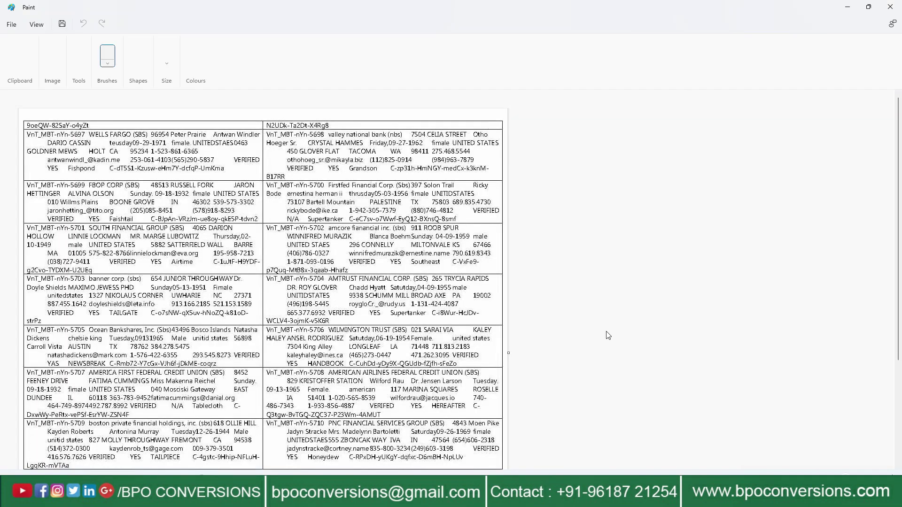
scroll(899, 207, down, 3)
scroll(900, 138, up, 3)
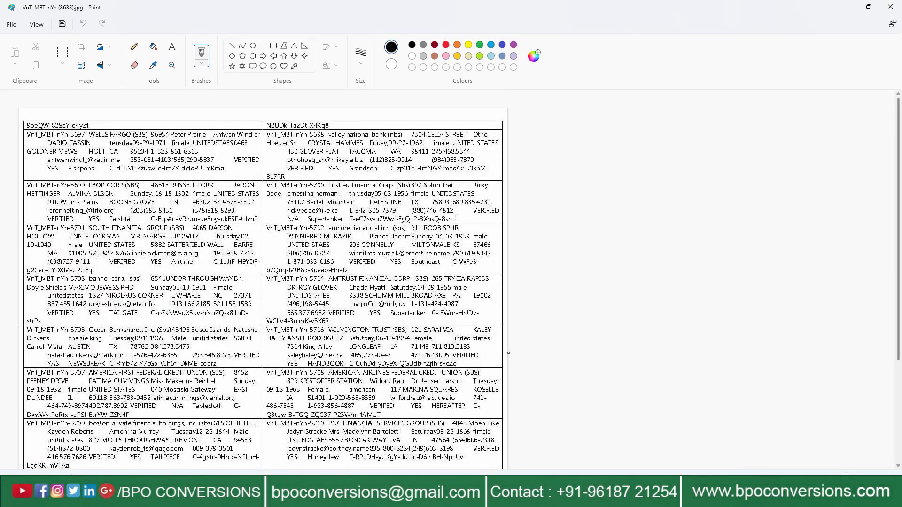
click(890, 7)
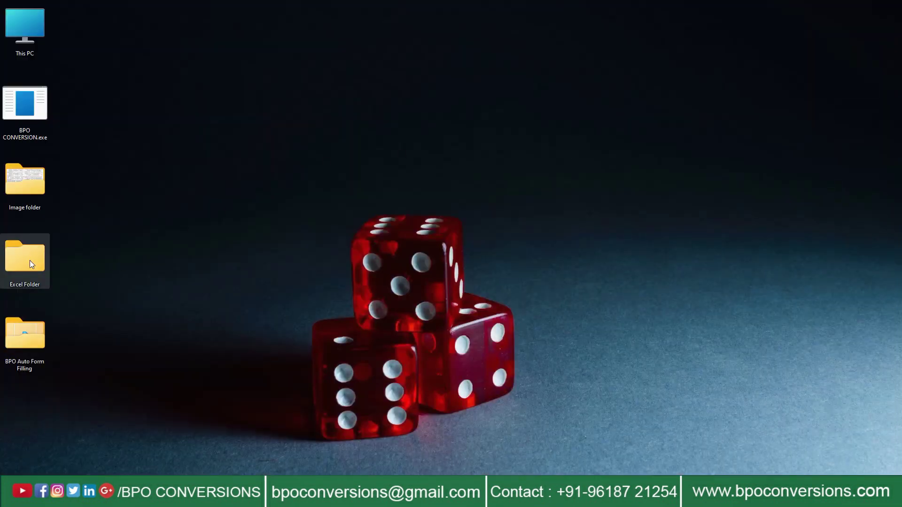
Step: Check that Excel Folder is still empty
right_click(25, 258)
click(55, 287)
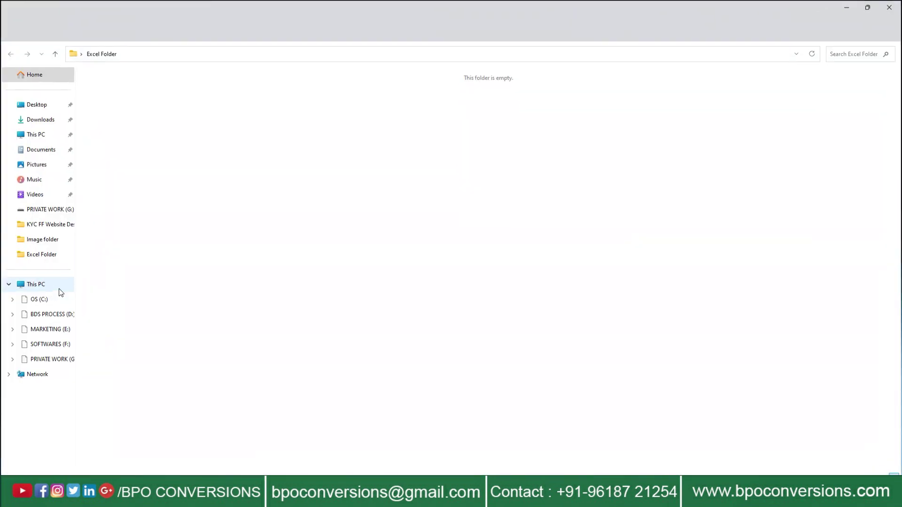
drag(292, 110, 728, 335)
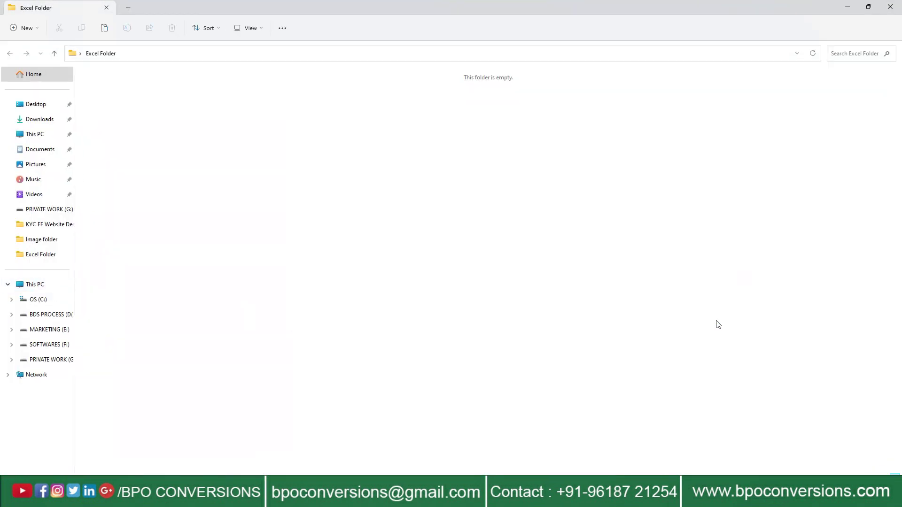
click(895, 5)
Step: Launch BPO CONVERSION with Image folder as input and Excel Folder as output
right_click(36, 102)
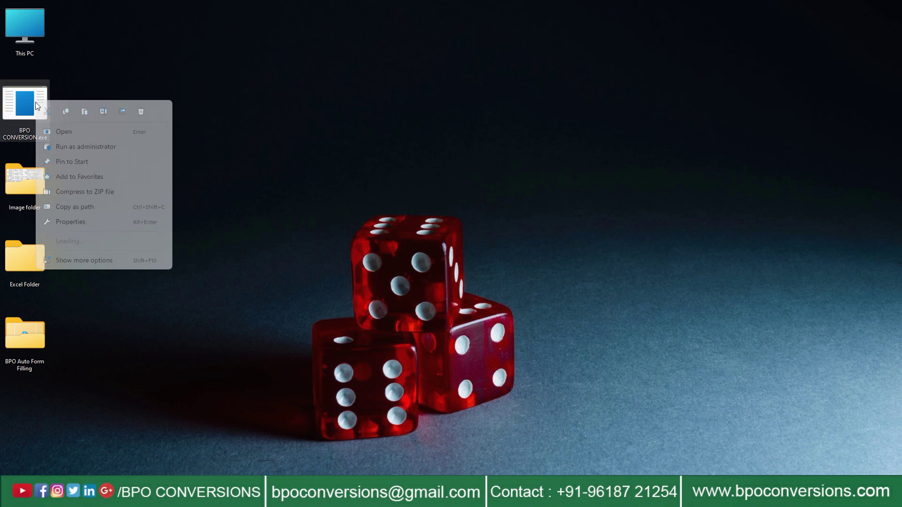
click(59, 131)
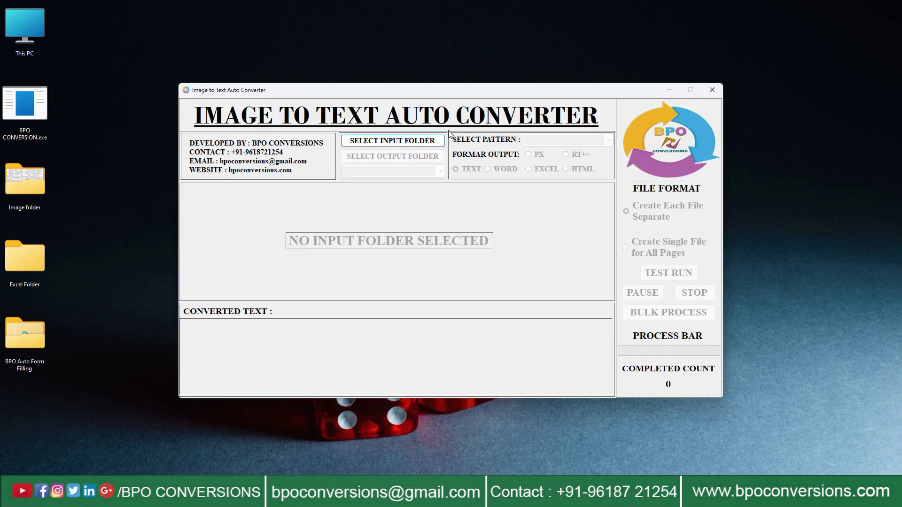
click(415, 142)
double_click(413, 240)
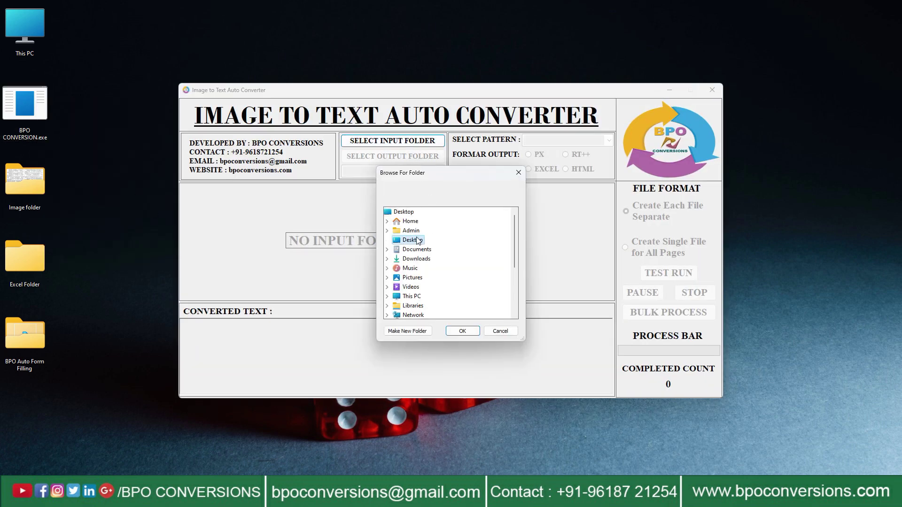
click(427, 268)
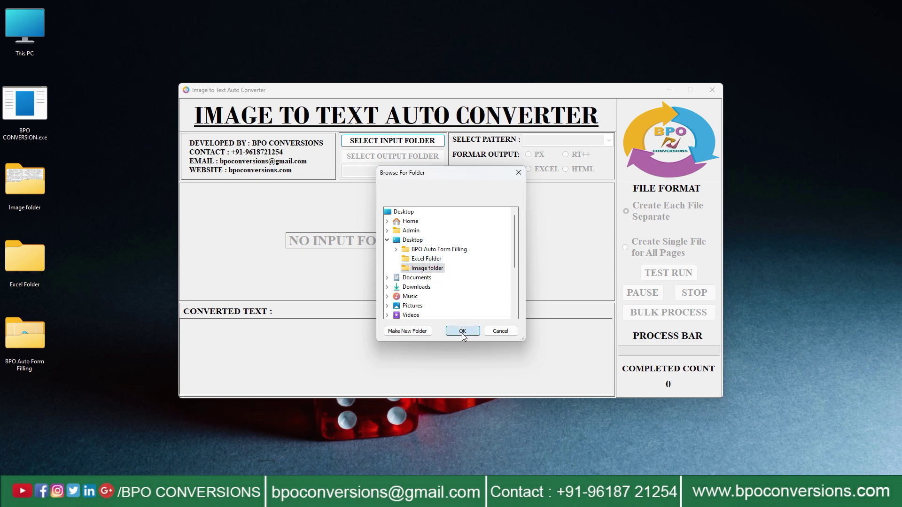
click(462, 331)
click(394, 158)
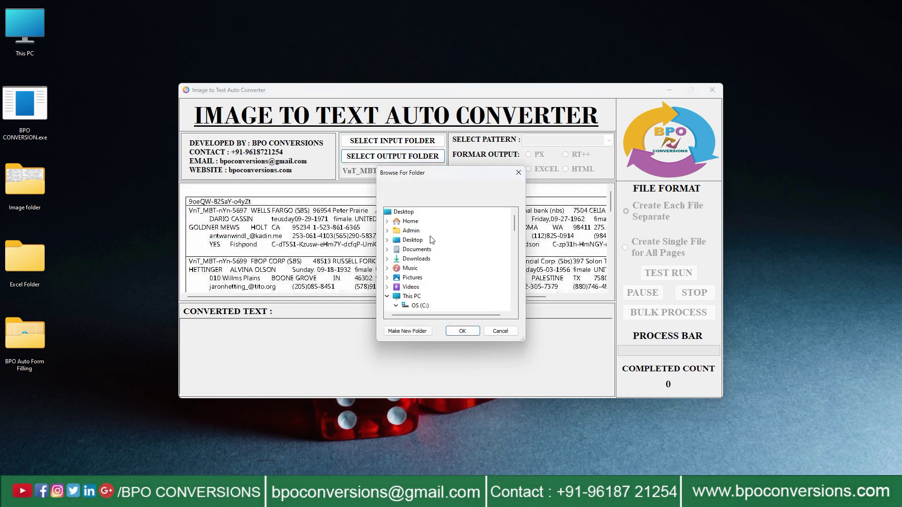
double_click(413, 240)
click(436, 263)
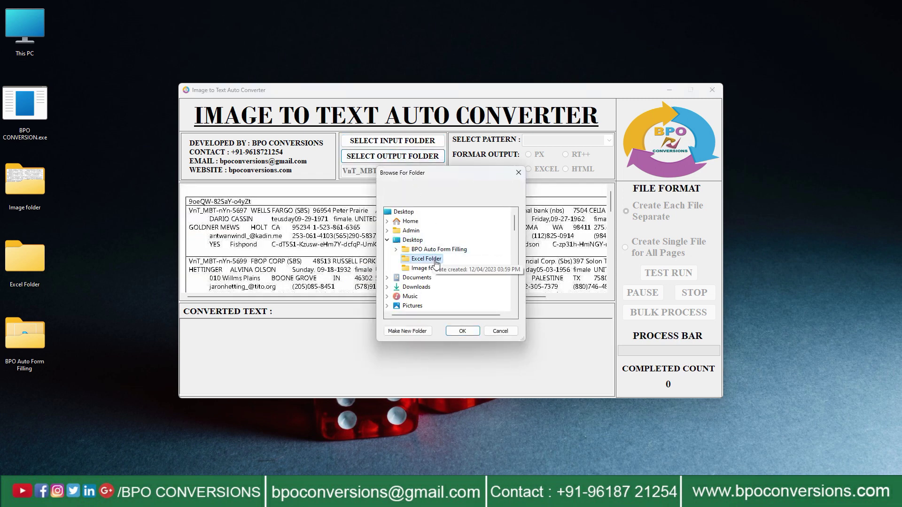
click(462, 331)
Step: Choose the KYC pattern with Excel output and start the bulk process
click(441, 173)
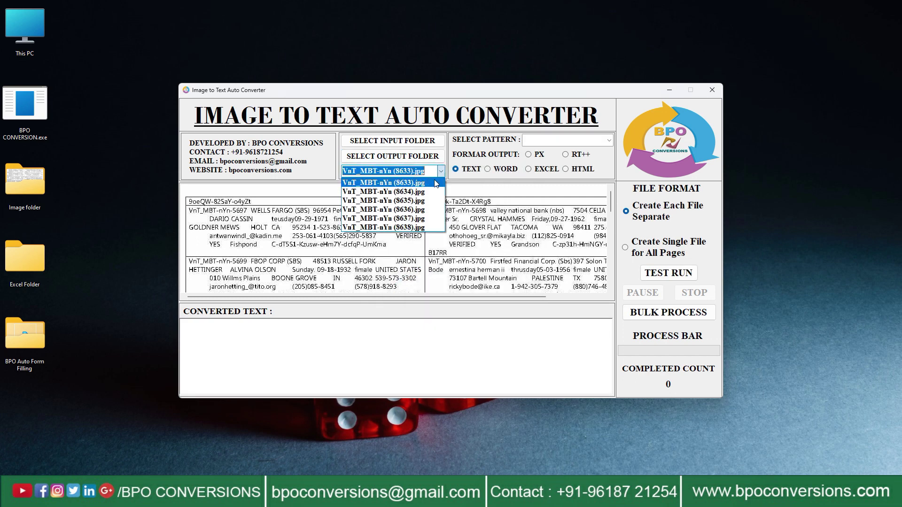
click(436, 182)
click(608, 143)
click(609, 142)
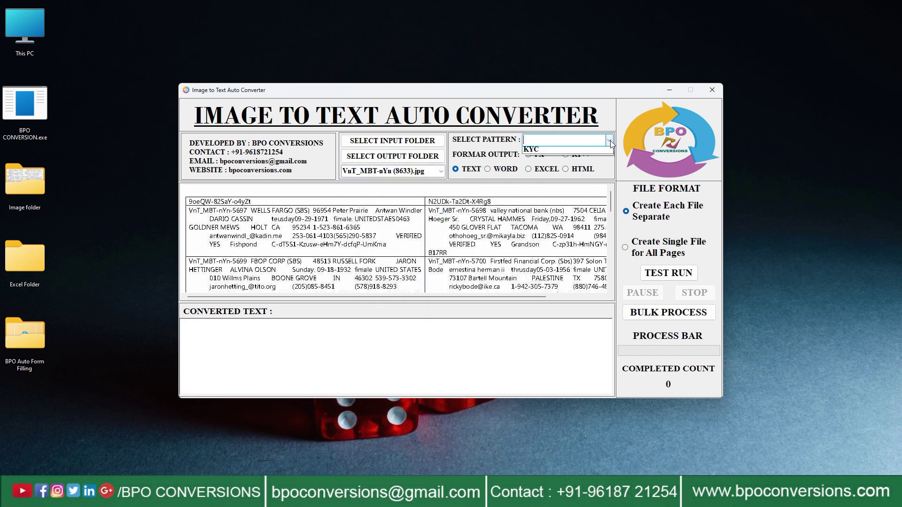
click(606, 151)
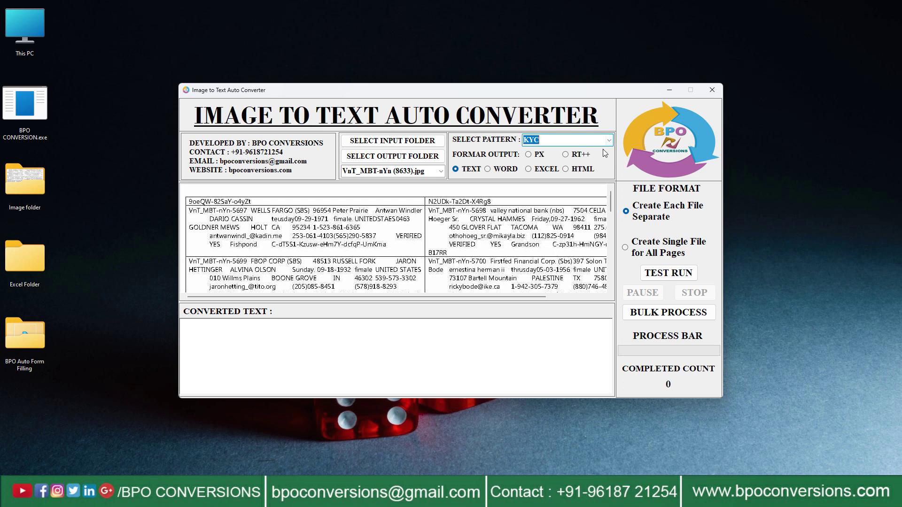
click(529, 171)
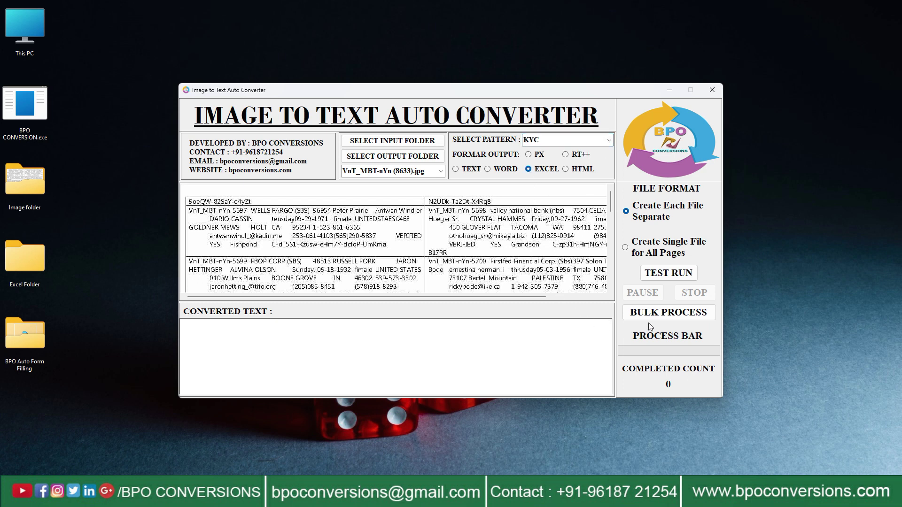
click(671, 314)
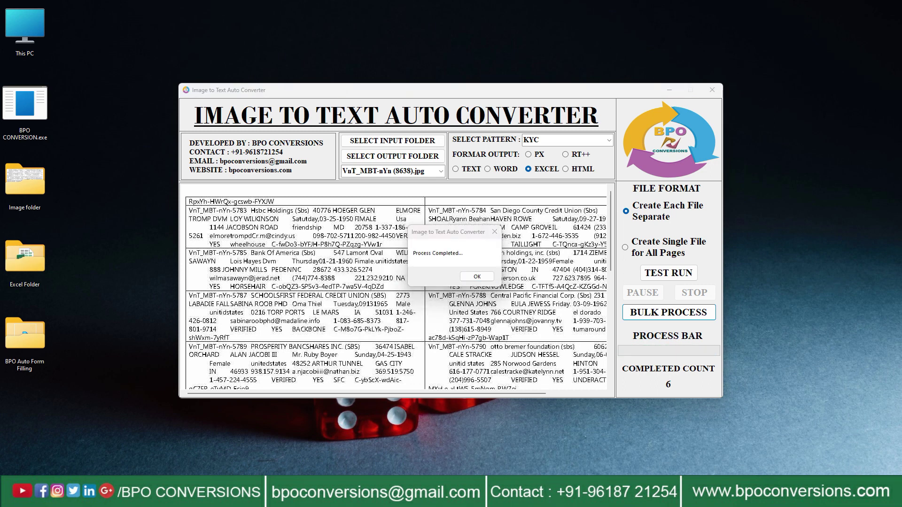
Step: Confirm the Process Completed message once all 6 images are converted
click(476, 276)
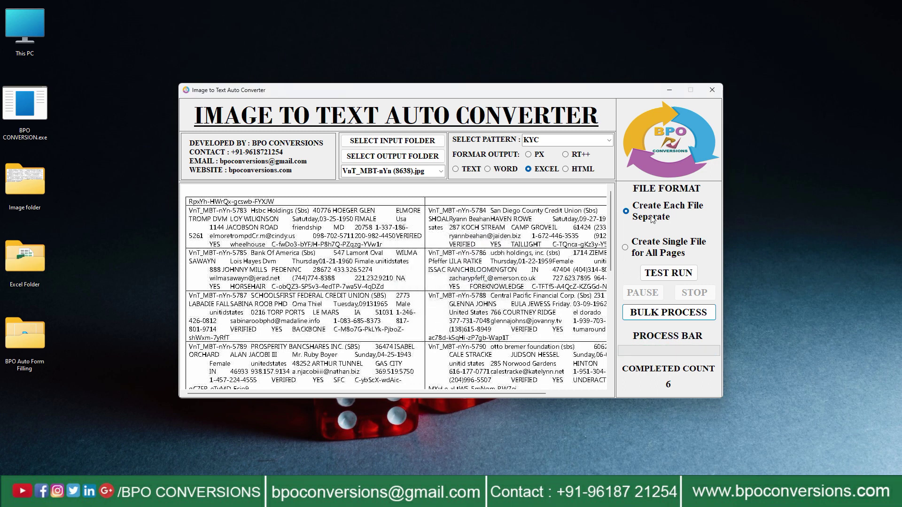
Step: Close the converter and open 4755.xlsx from Excel Folder
click(712, 90)
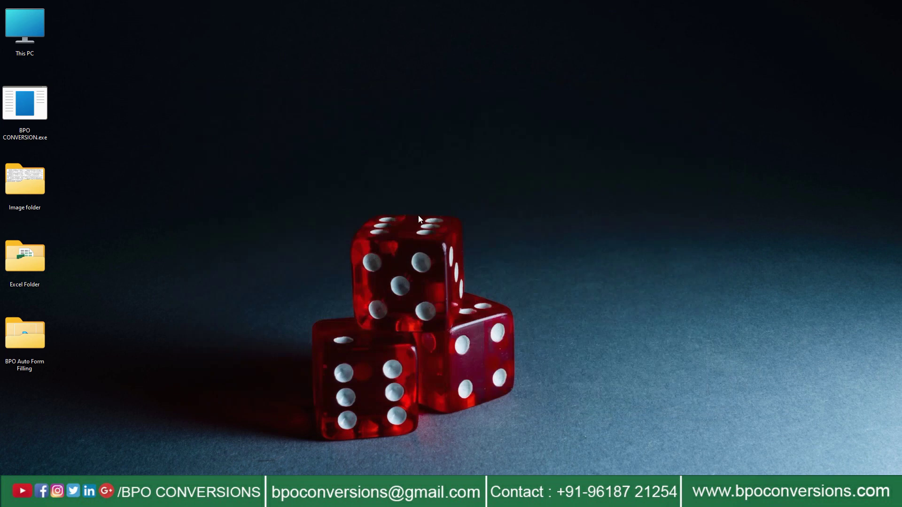
right_click(36, 257)
click(63, 287)
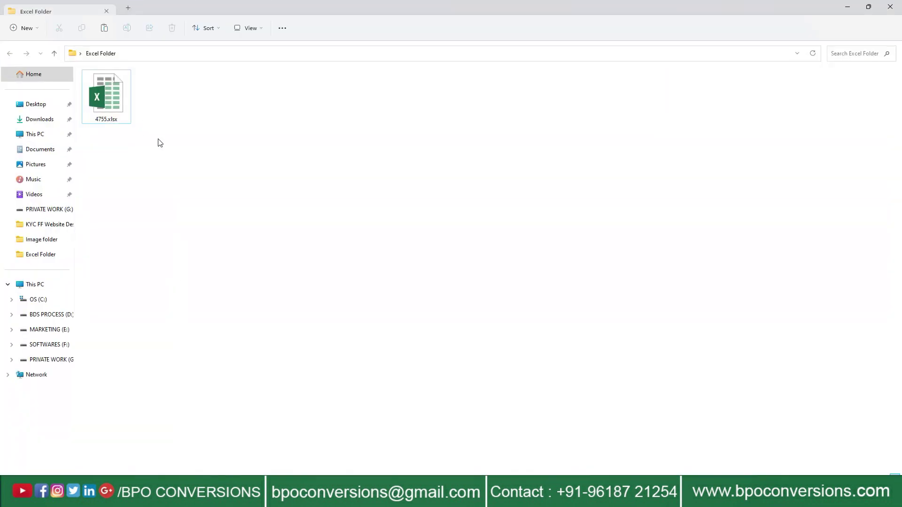
right_click(100, 104)
click(125, 134)
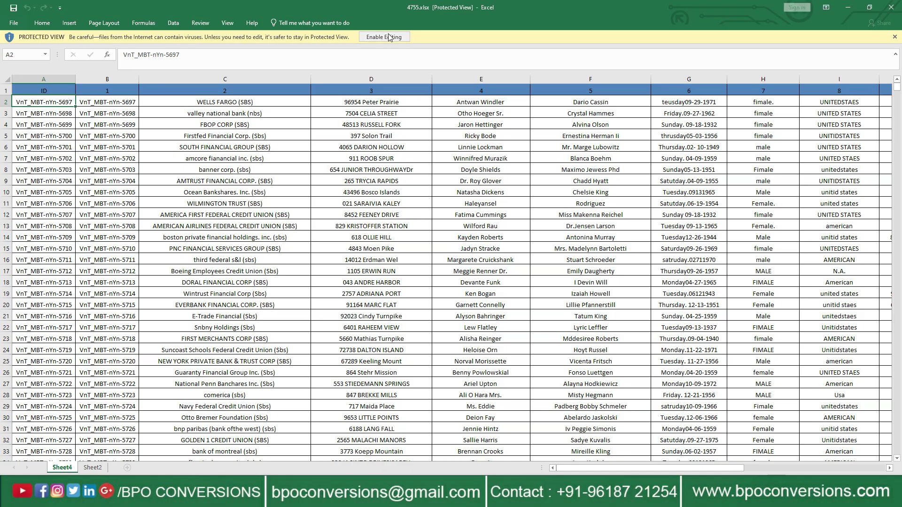
Step: Enable editing on 4755.xlsx and scroll across the KYC records, returning to A1
click(391, 38)
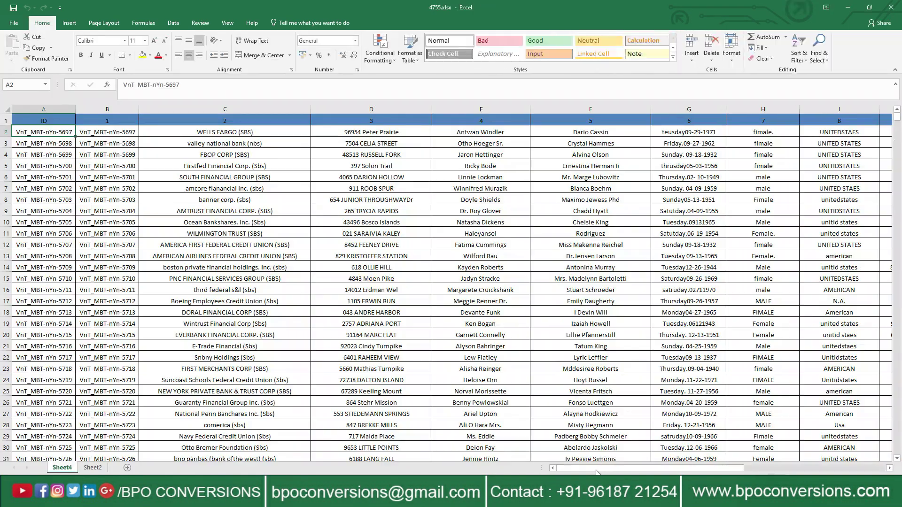
drag(651, 469, 792, 469)
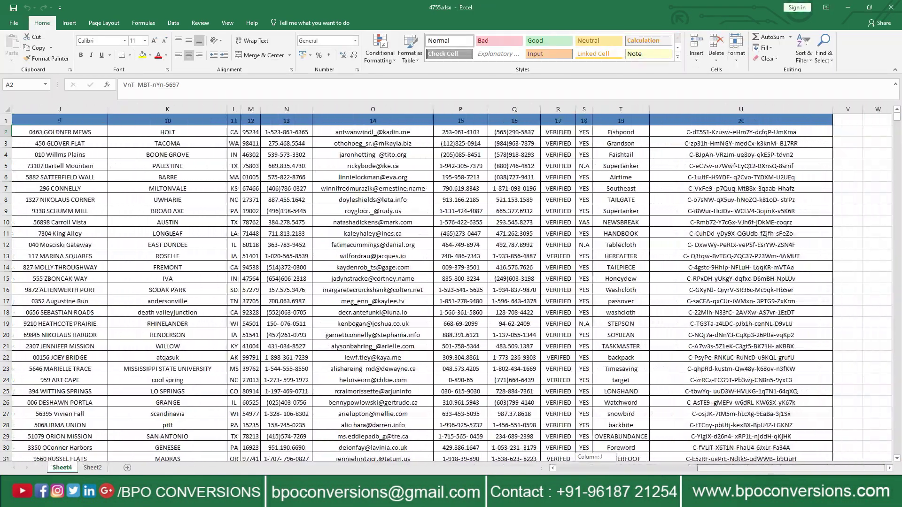
drag(722, 468, 581, 472)
drag(526, 461, 528, 463)
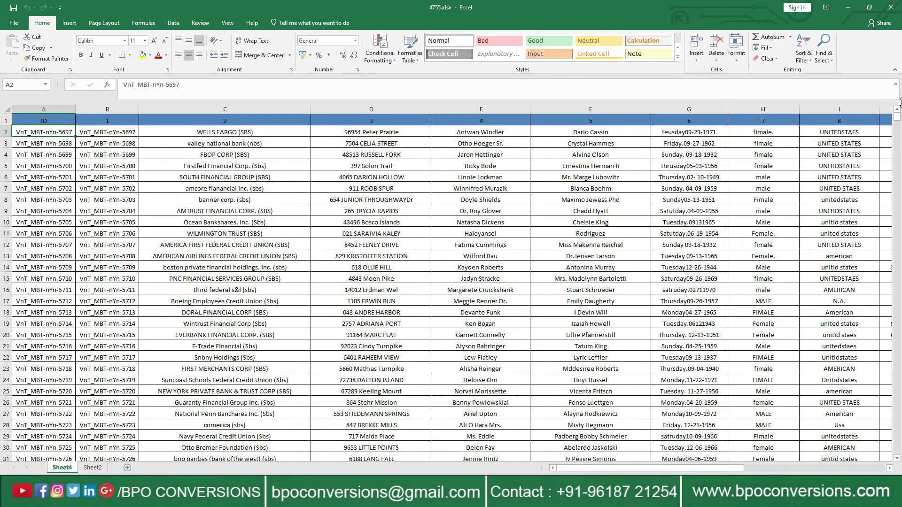
drag(895, 121, 901, 94)
Step: Close Excel and launch BPO Auto Form Filler.exe from the BPO Auto Form Filling folder
click(891, 7)
click(890, 6)
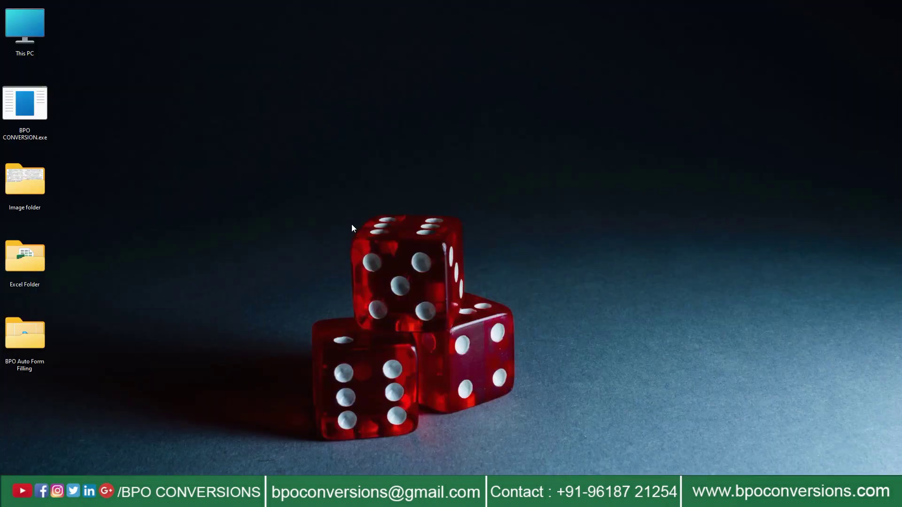
right_click(21, 337)
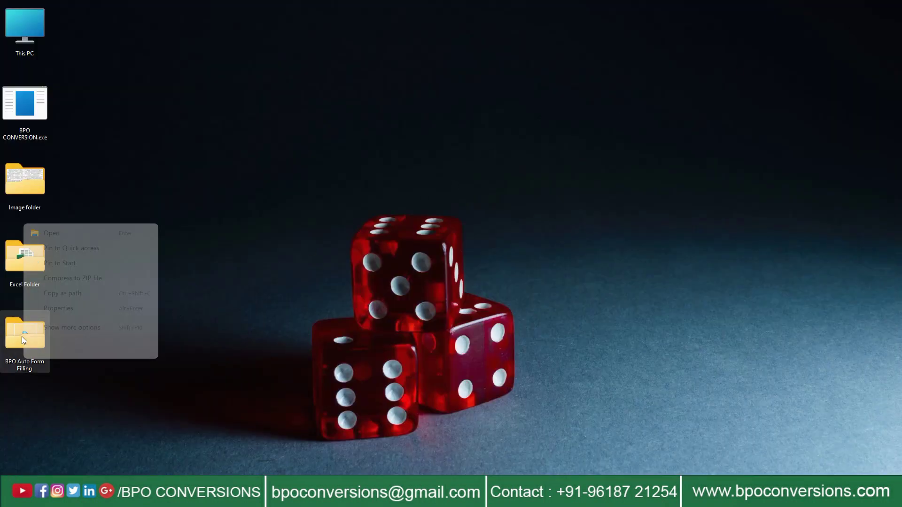
click(50, 229)
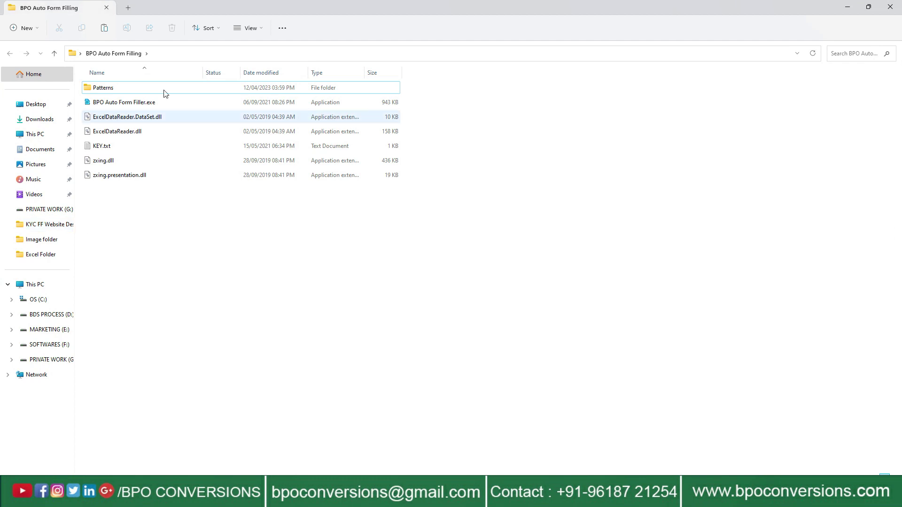
click(141, 102)
right_click(145, 102)
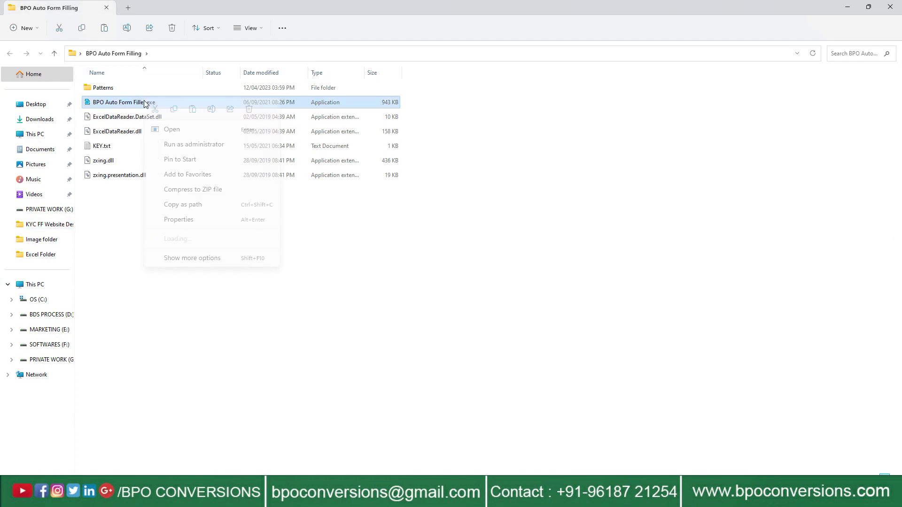
click(167, 128)
click(891, 6)
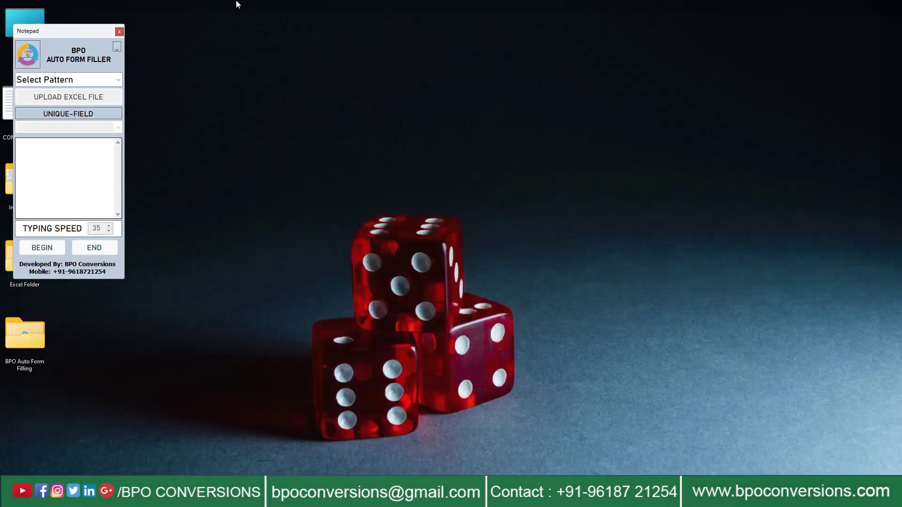
Step: Move the form filler to the right side and select the KYC pattern
drag(71, 35, 701, 67)
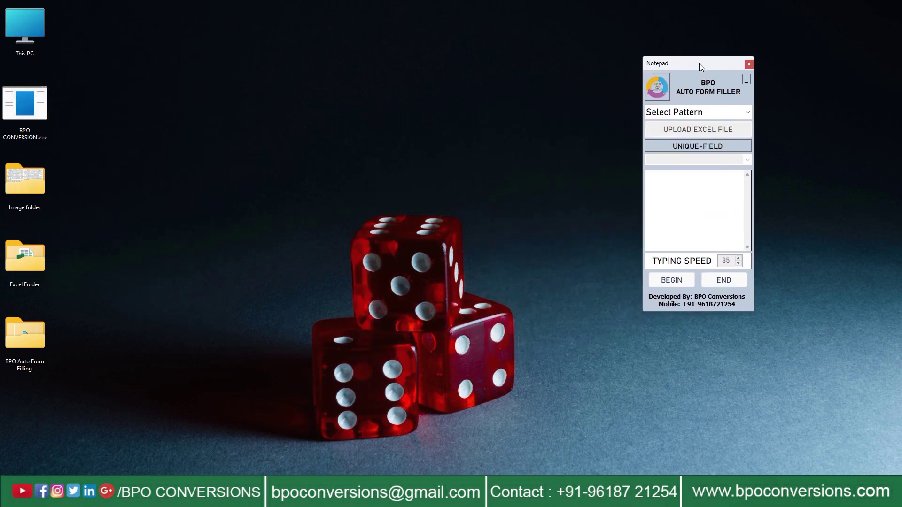
click(749, 113)
click(747, 124)
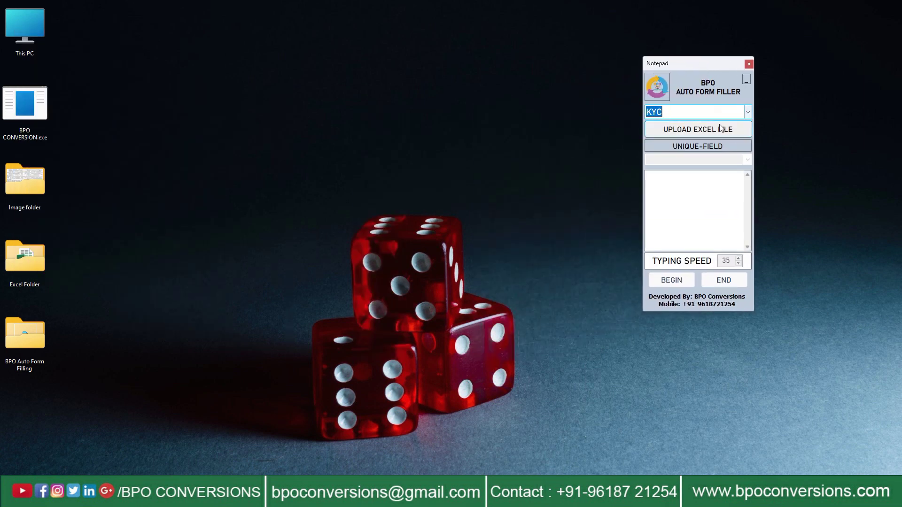
Step: Upload 4755.xlsx from Desktop > Excel Folder and select record ID 540798
click(709, 129)
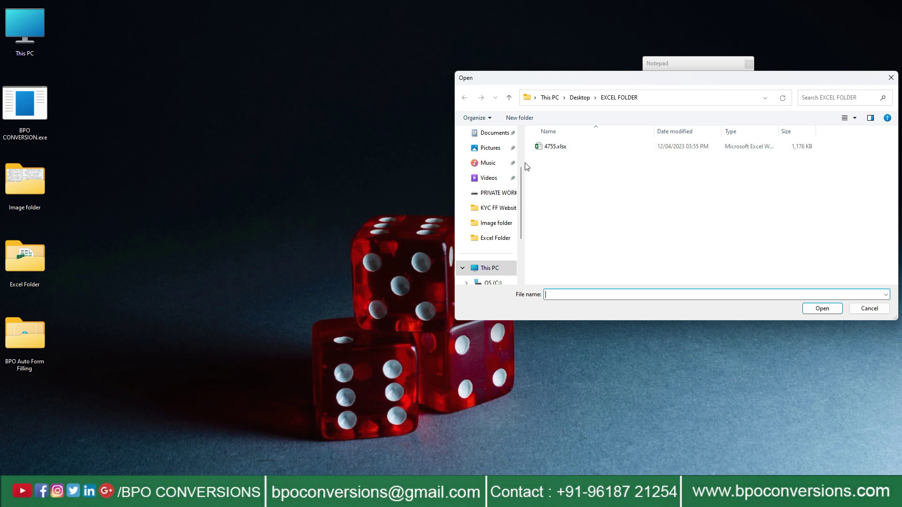
scroll(493, 151, up, 2)
click(489, 163)
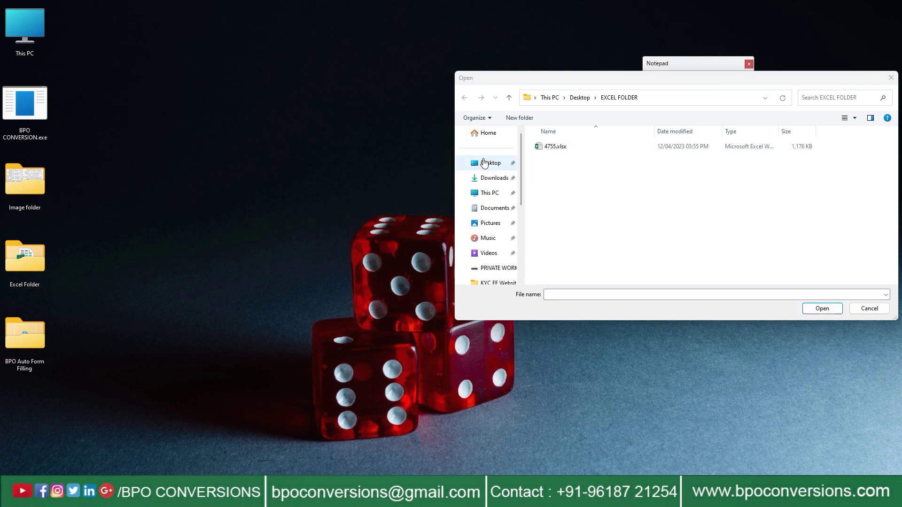
click(616, 166)
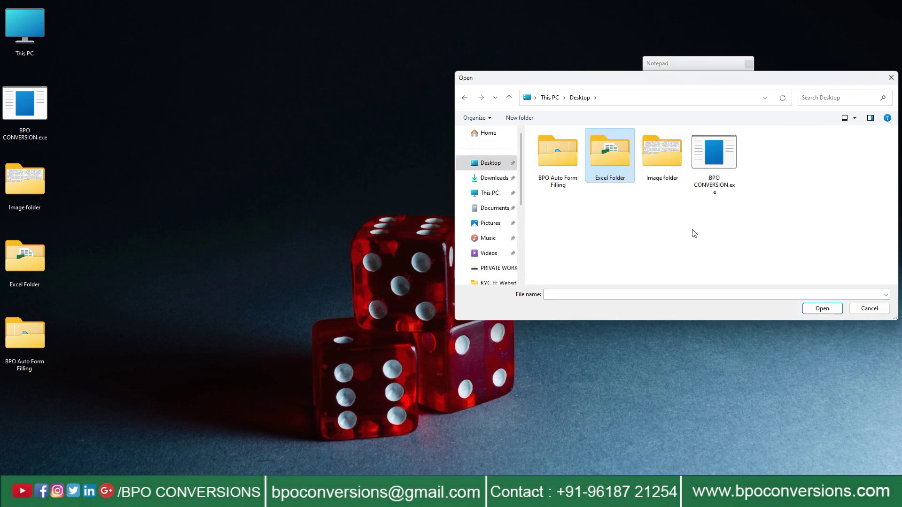
click(823, 309)
click(604, 149)
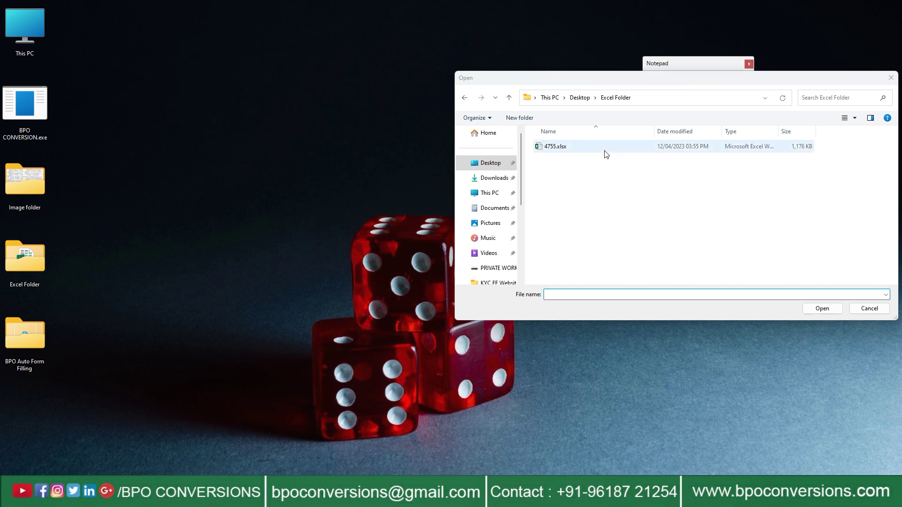
click(822, 309)
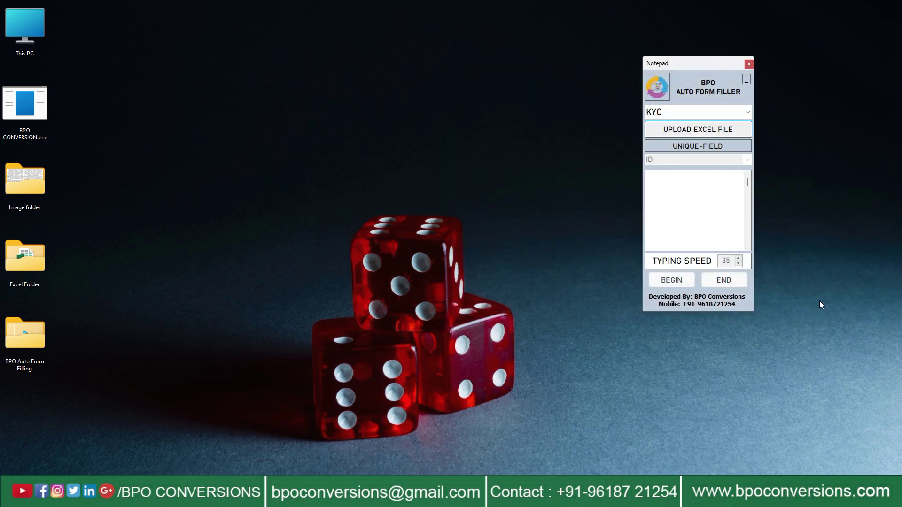
click(669, 228)
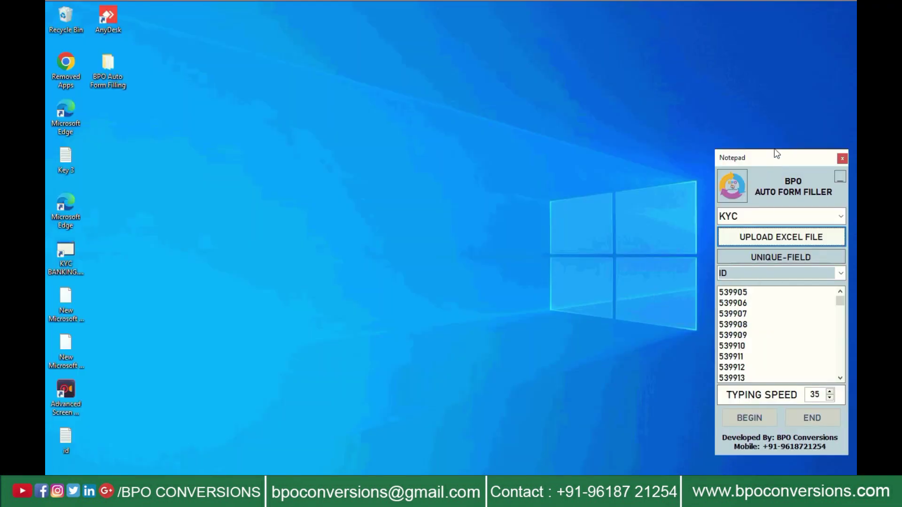
drag(774, 149, 775, 92)
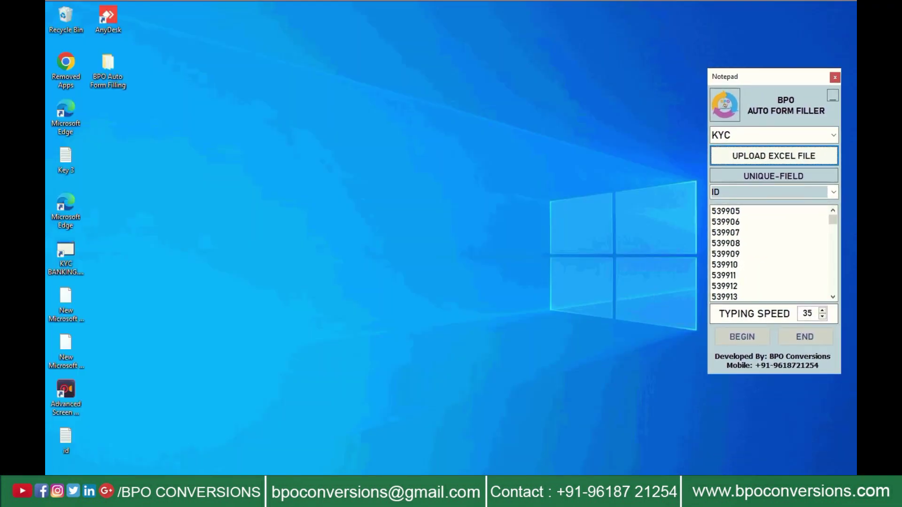
Step: Launch KYC BANKING and log in with the username and password, fixing the username's first letter
click(56, 258)
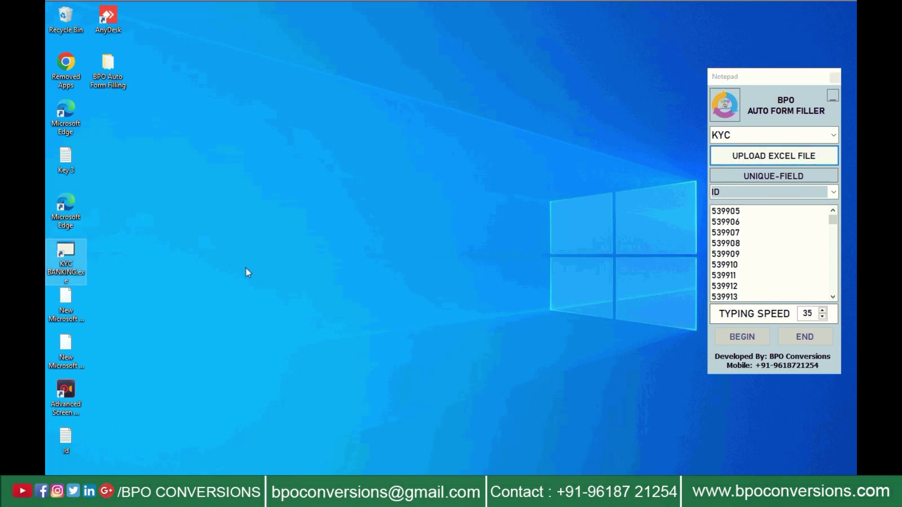
key(Return)
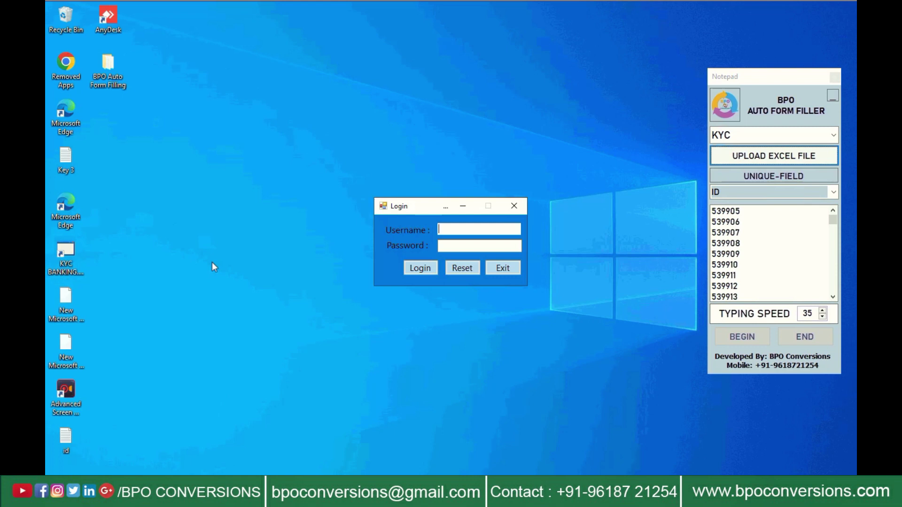
text(ODEAISKB_3)
key(Home)
key(Delete)
text(P)
click(462, 244)
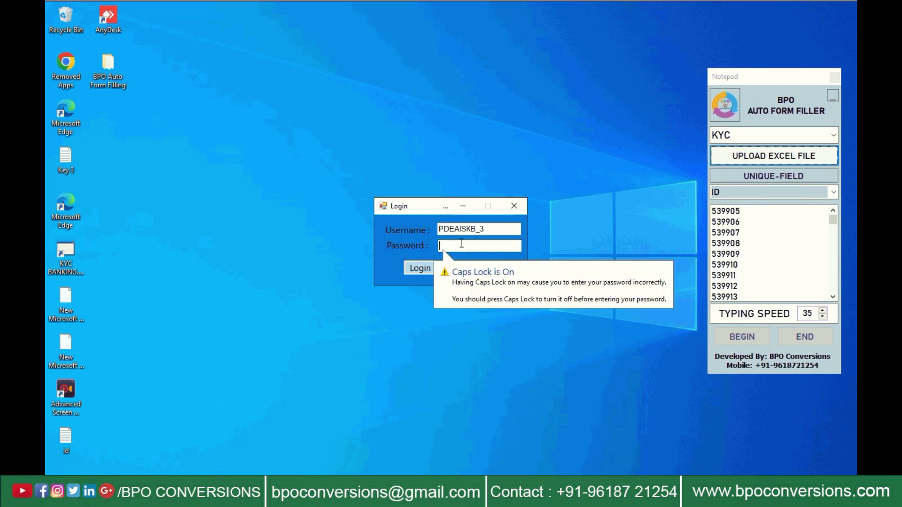
text(12)
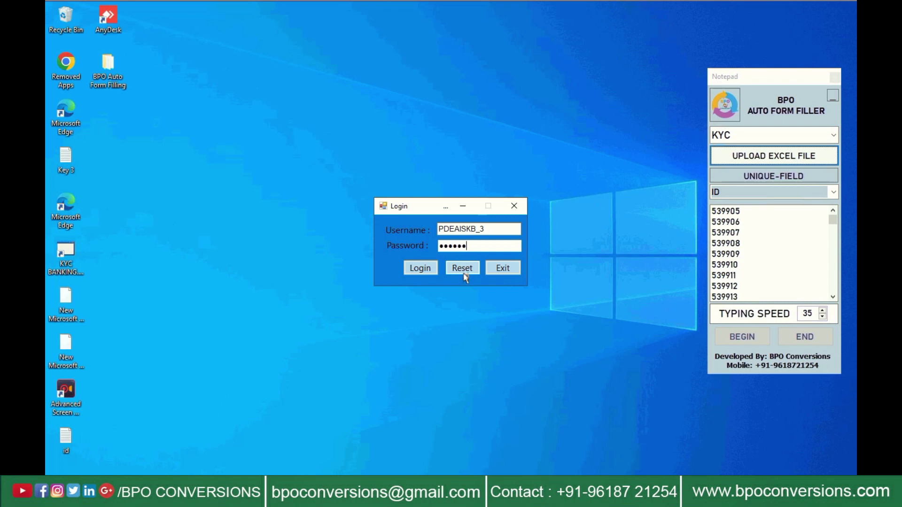
text(3)
click(408, 271)
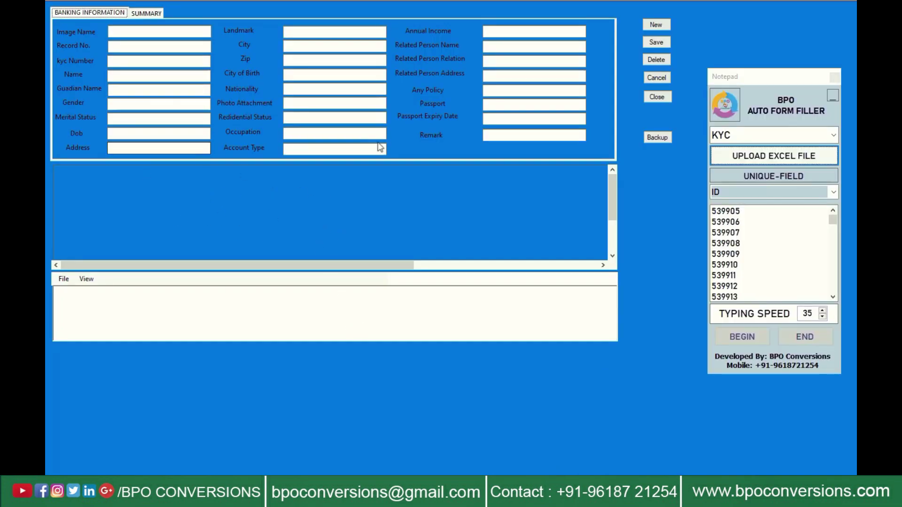
Step: Check the Summary tab, then start a new record with image UBCRCDIMG_AJ247_enc.jpg attached
click(146, 12)
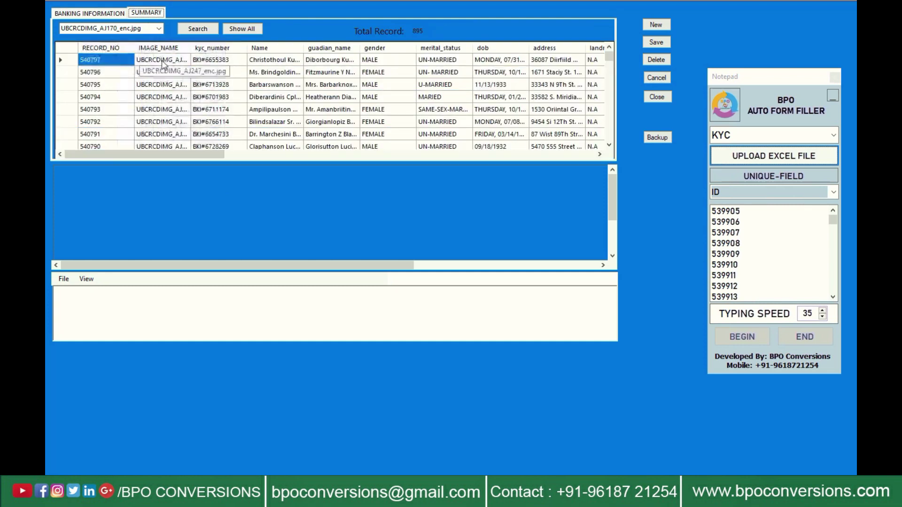
click(103, 13)
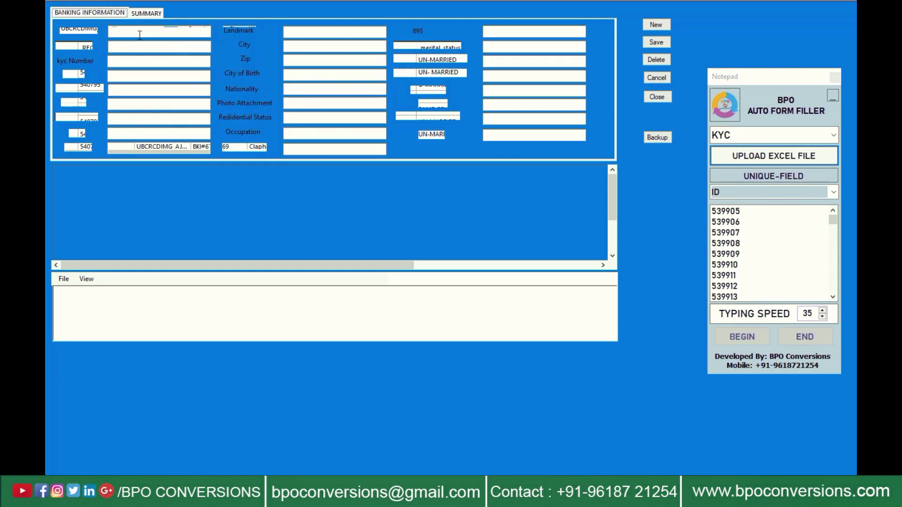
click(656, 24)
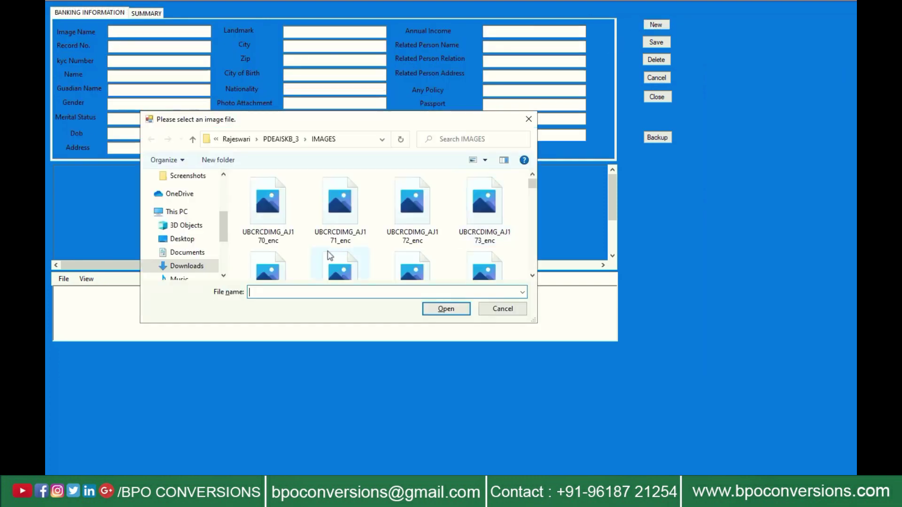
scroll(291, 254, down, 5)
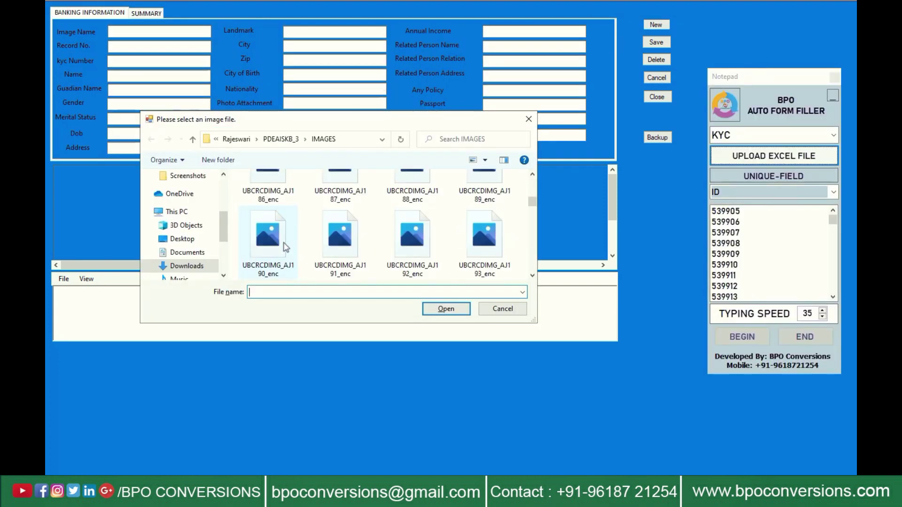
scroll(285, 247, down, 5)
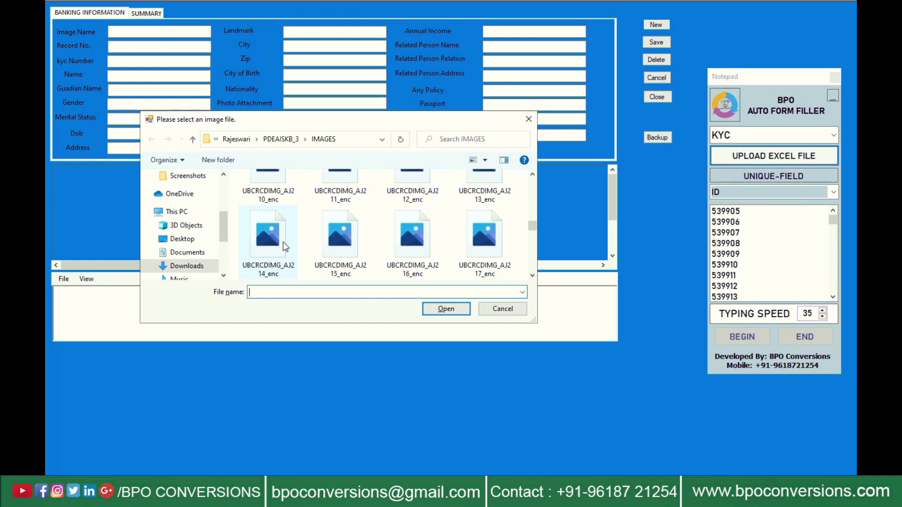
scroll(350, 213, down, 5)
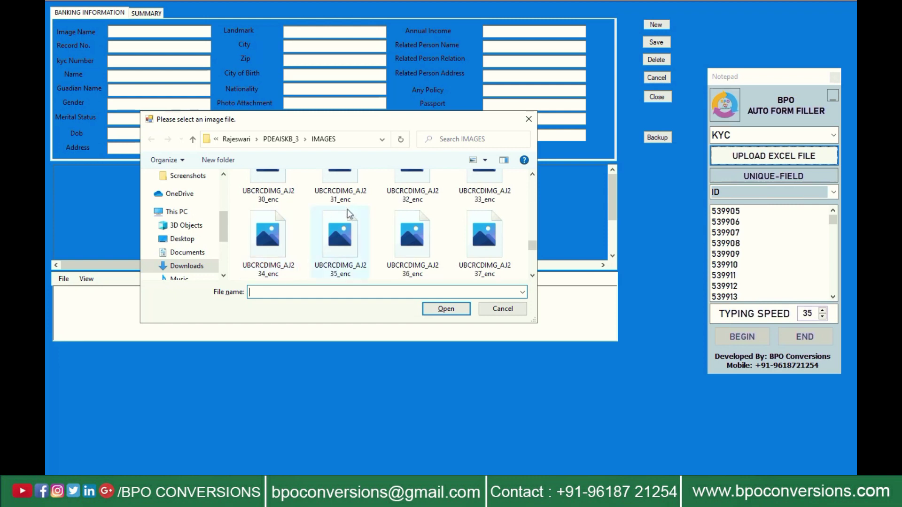
scroll(349, 214, down, 1)
click(340, 235)
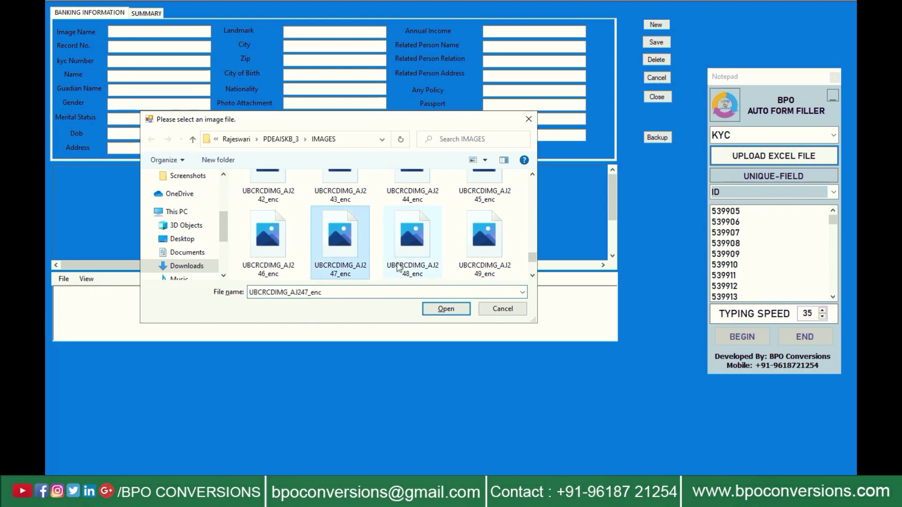
click(446, 309)
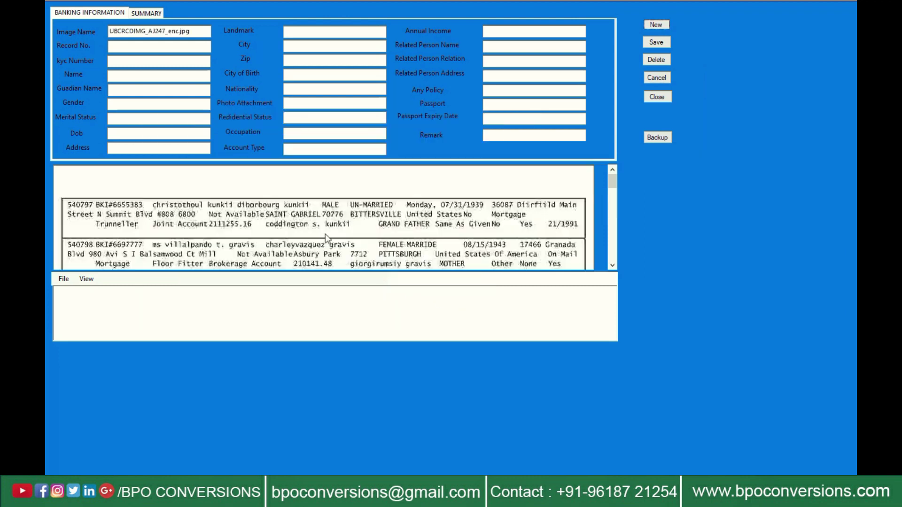
Step: Select ID 540798, press BEGIN, and focus the Record No. field for auto-typing
scroll(495, 237, down, 1)
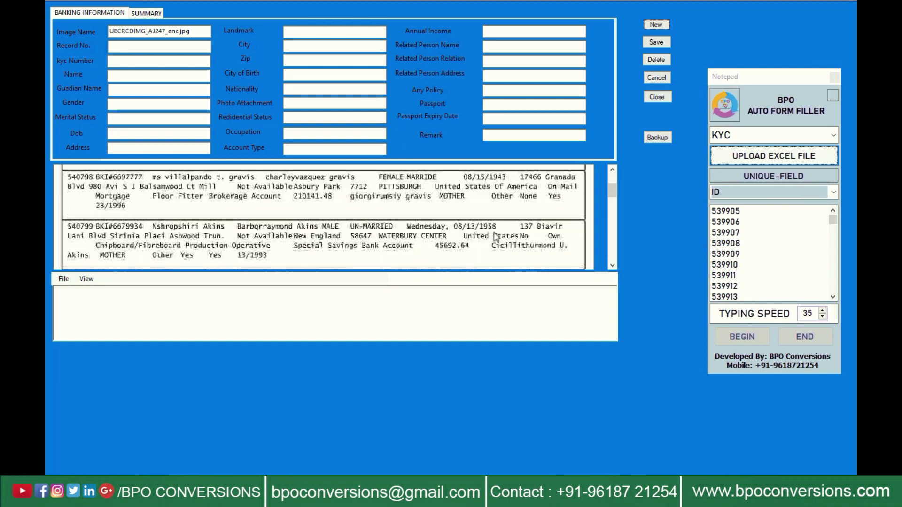
scroll(788, 246, down, 20)
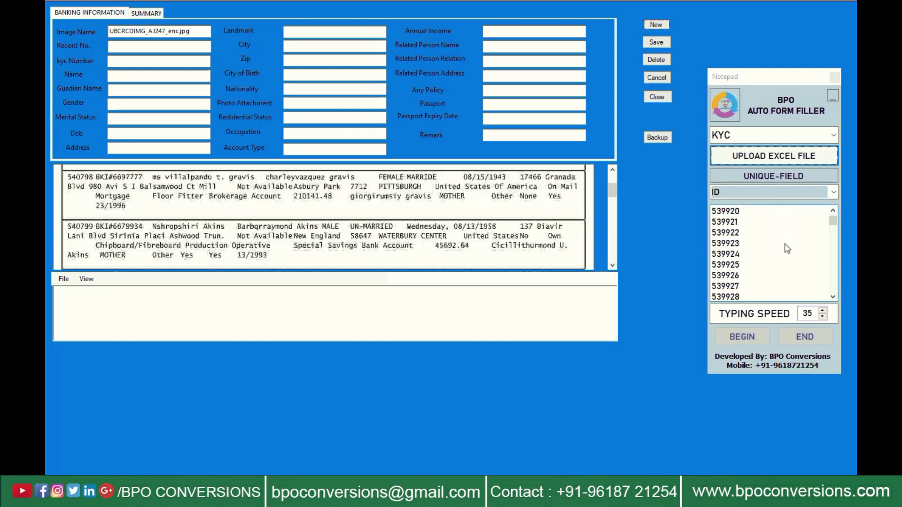
scroll(788, 246, down, 20)
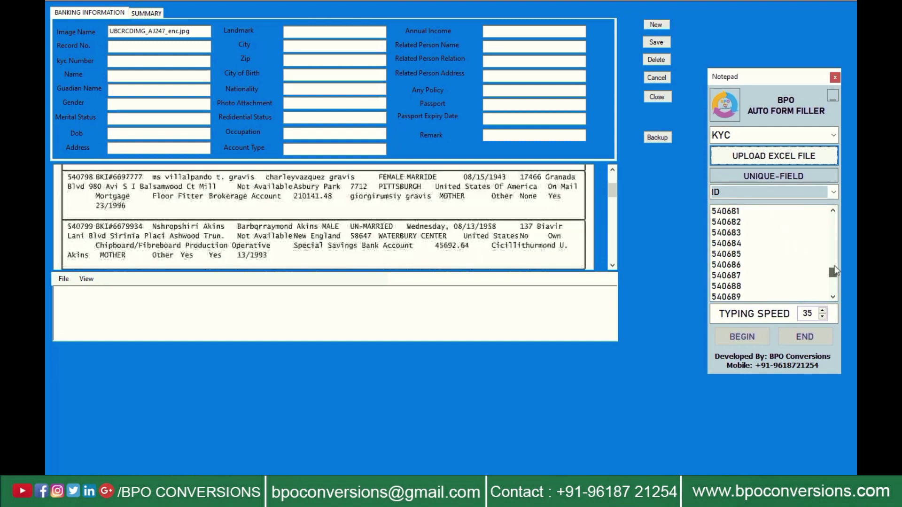
scroll(754, 291, down, 3)
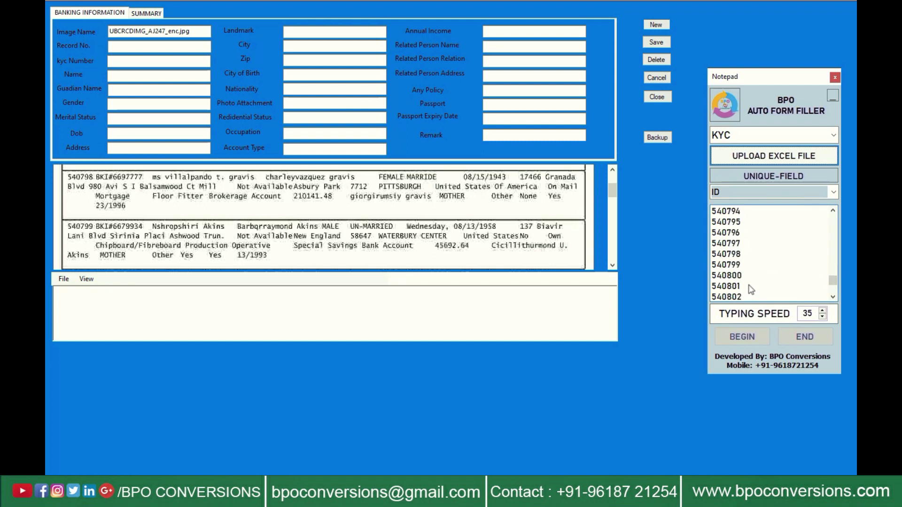
click(748, 253)
click(741, 337)
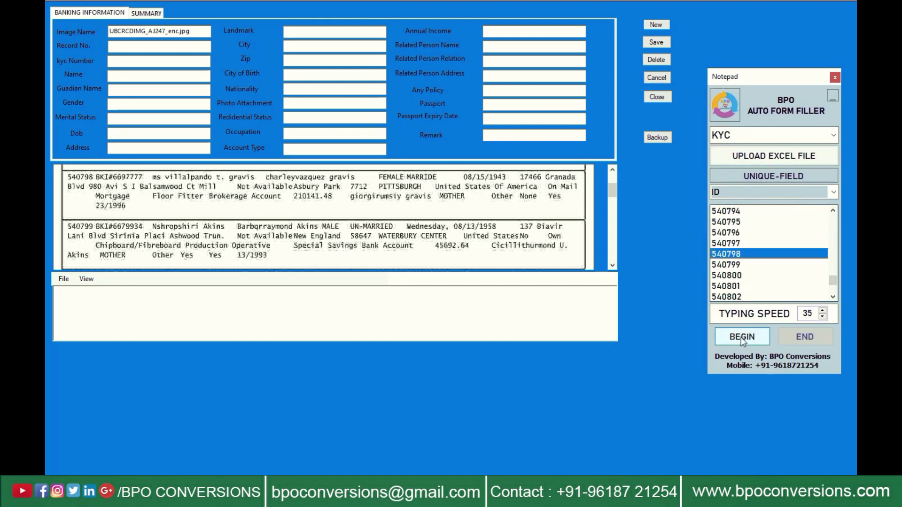
click(189, 47)
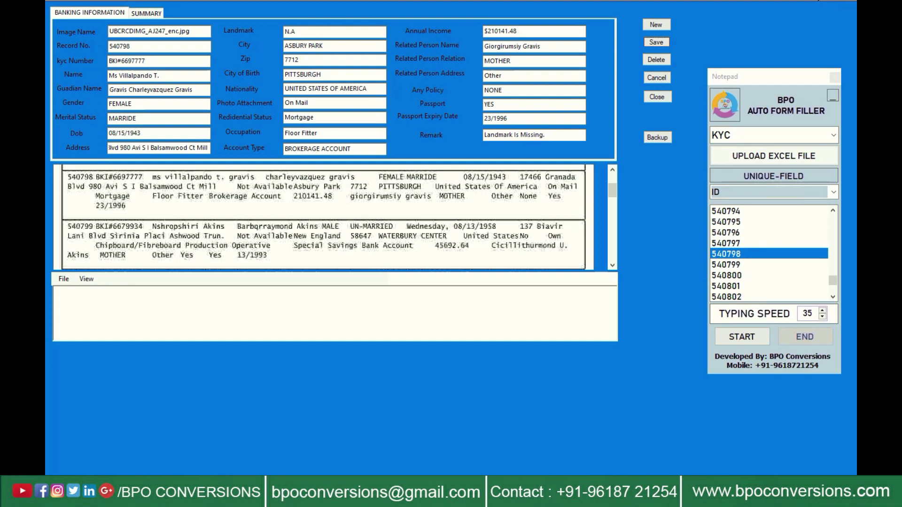
Step: Clear the typed fields with START and refocus Record No. for another auto-typing run
click(742, 337)
click(742, 336)
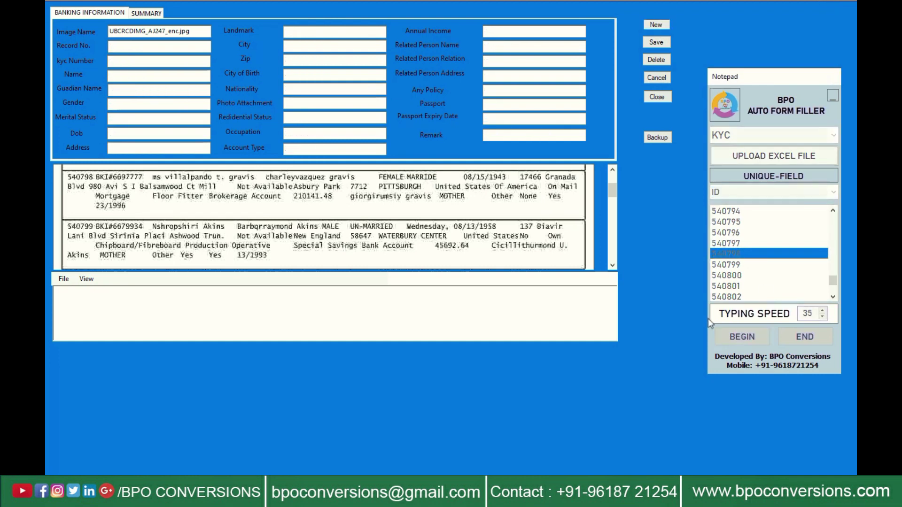
click(188, 48)
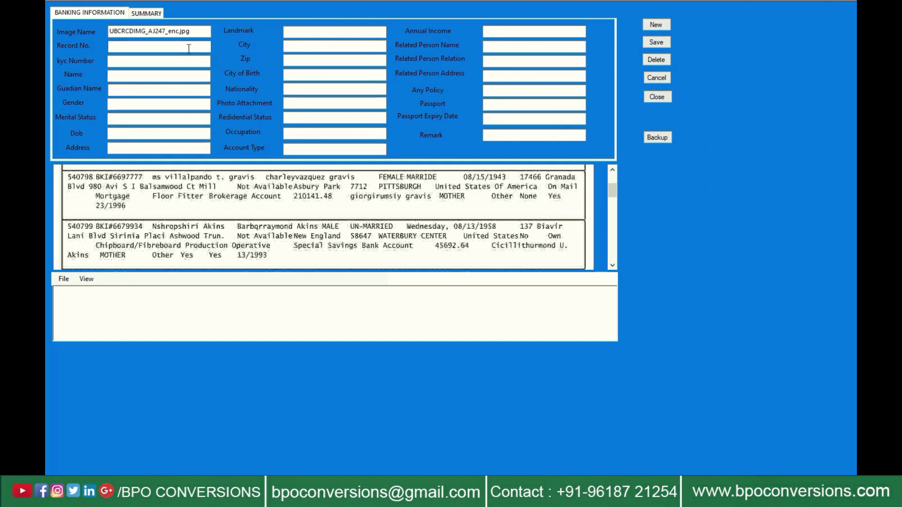